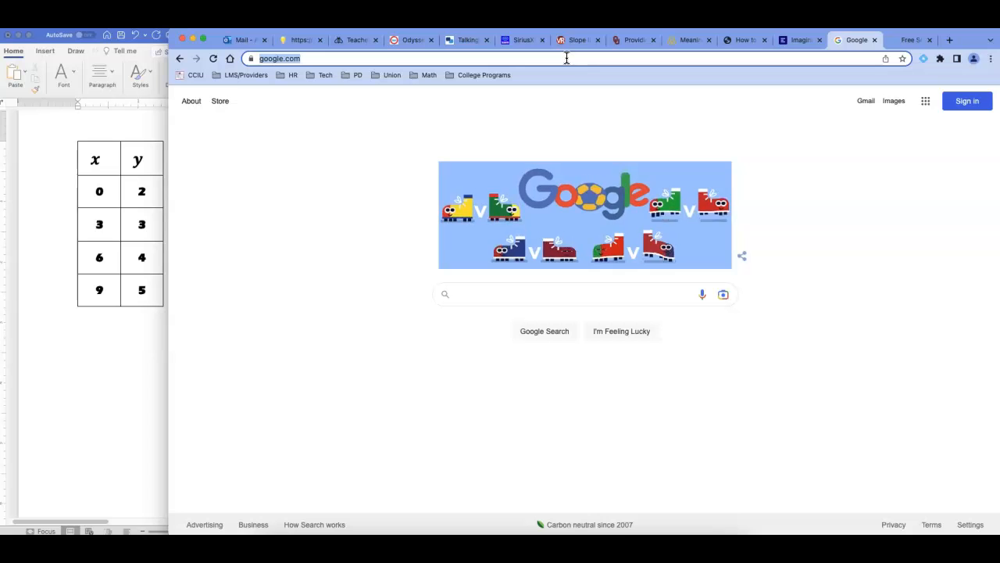
Step: Go to desmos.com and launch the Graphing Calculator
{"action": "type", "text": "des"}
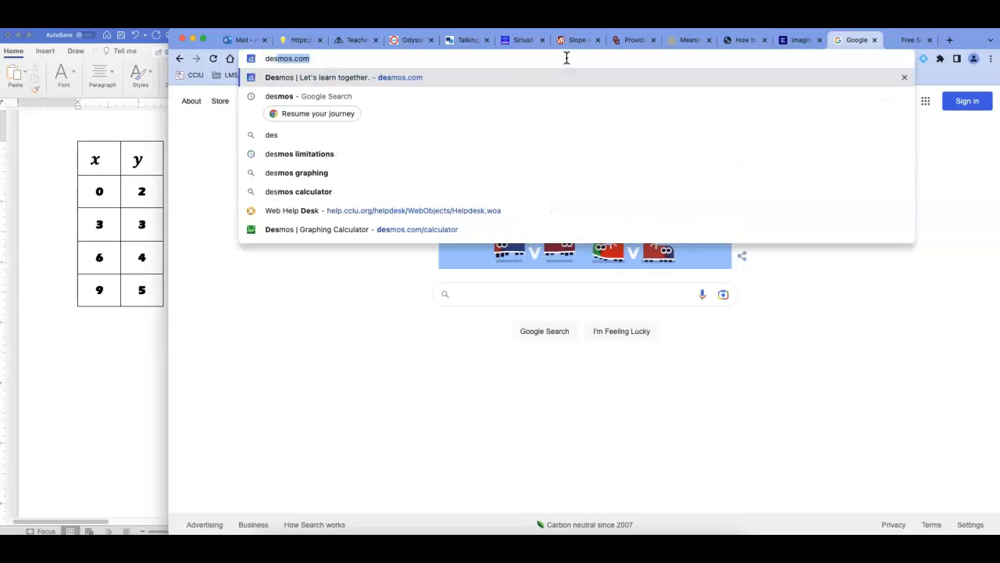
{"action": "type", "text": "mos.com"}
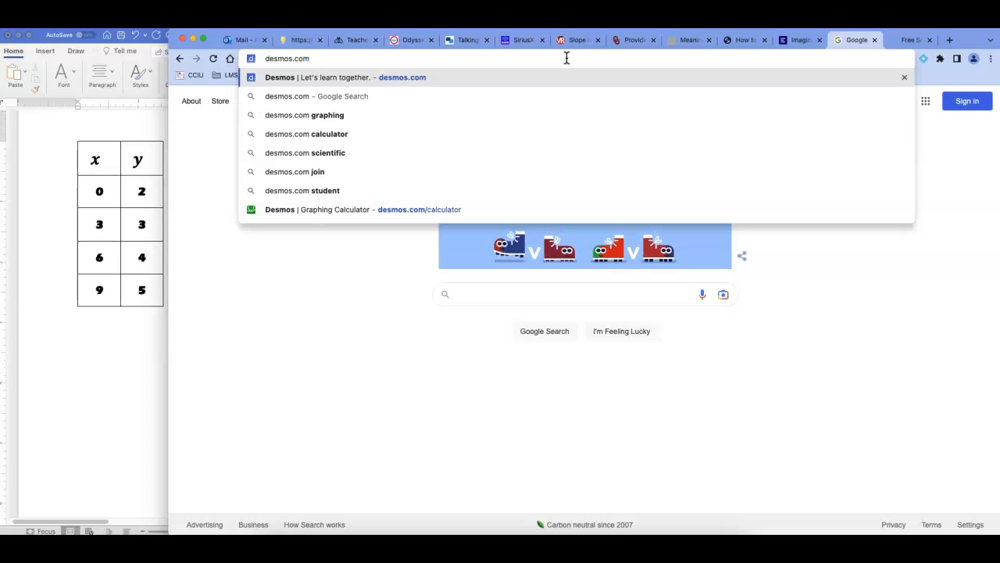
{"action": "key", "text": "Return"}
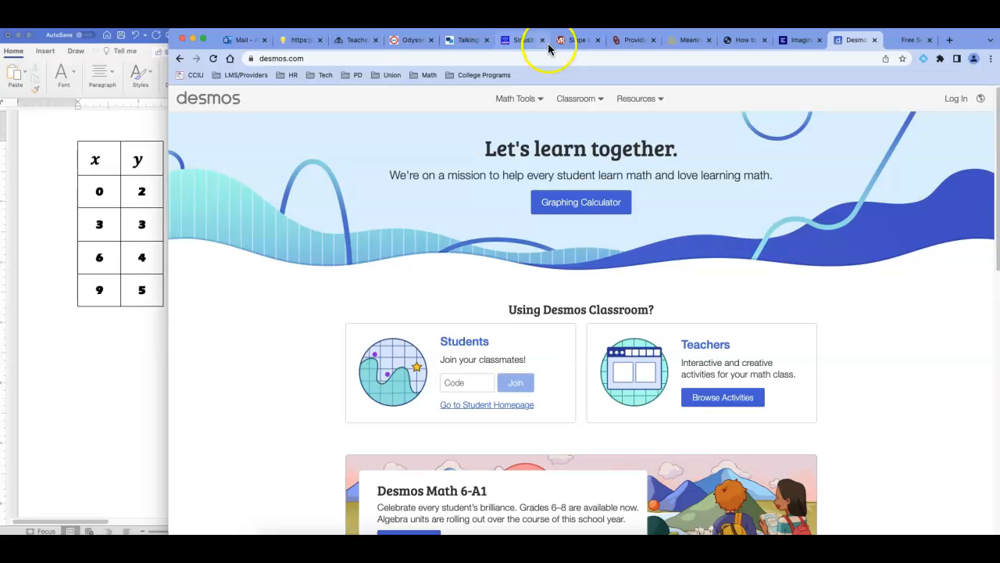
{"action": "left_click", "coordinate": [579, 207]}
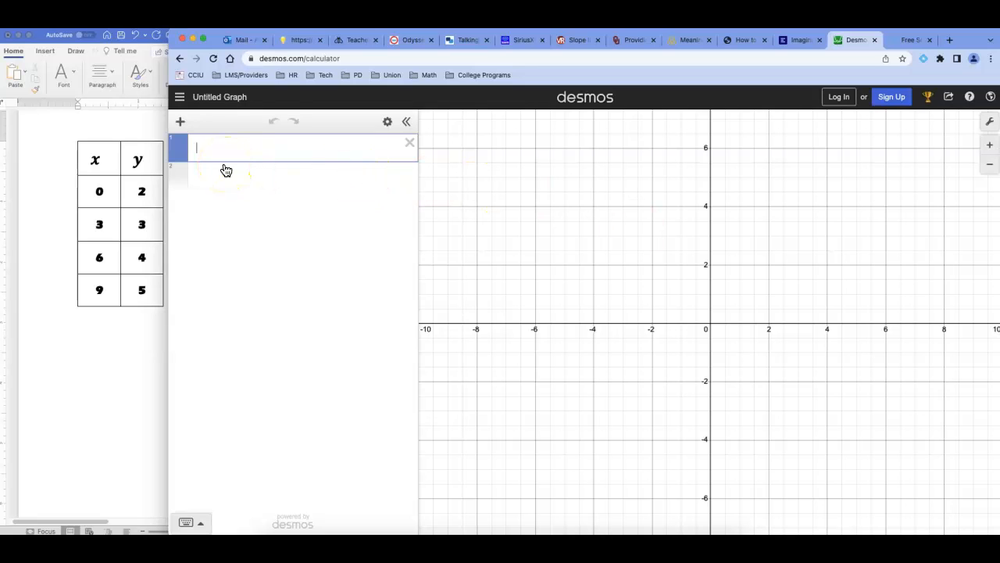
Step: Add a table to the blank graph and enter x = 0, y = 2 in its first row
{"action": "left_click", "coordinate": [86, 351]}
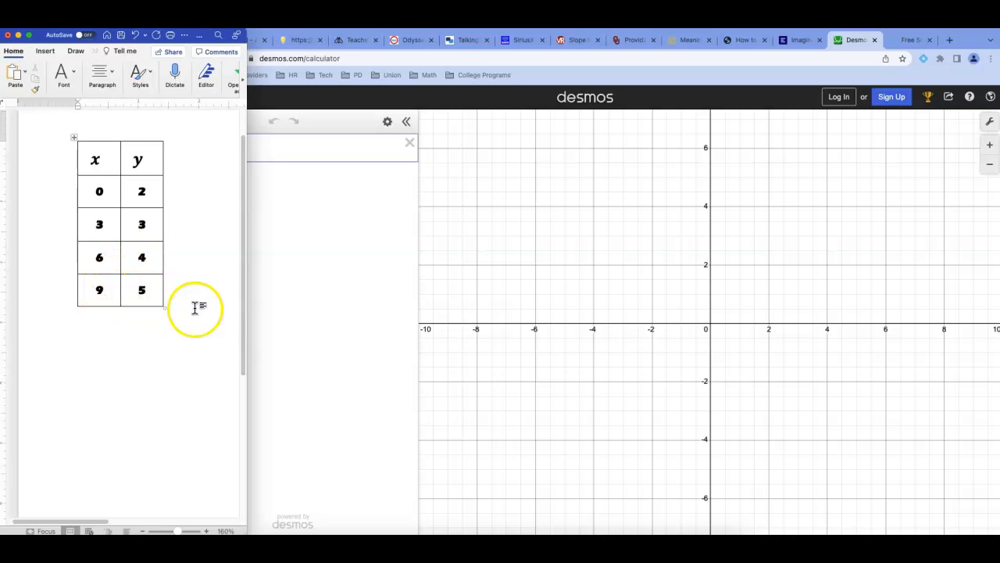
{"action": "left_click", "coordinate": [365, 303]}
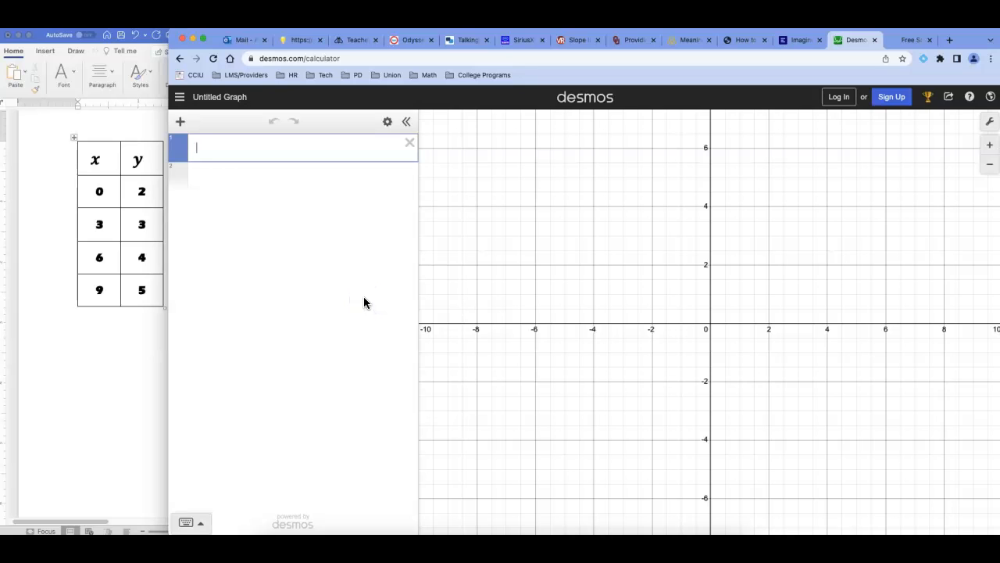
{"action": "left_click", "coordinate": [179, 127]}
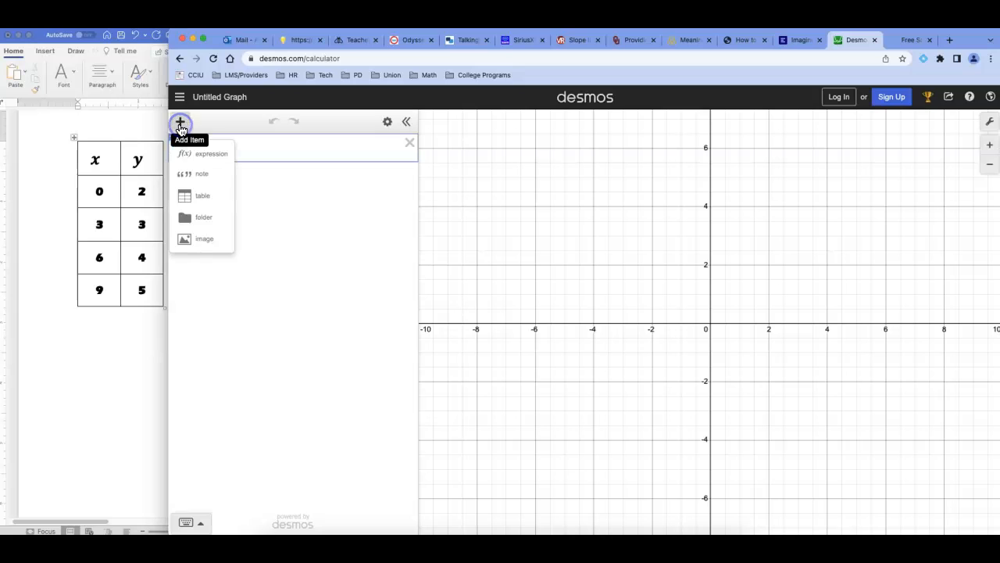
{"action": "left_click", "coordinate": [203, 200]}
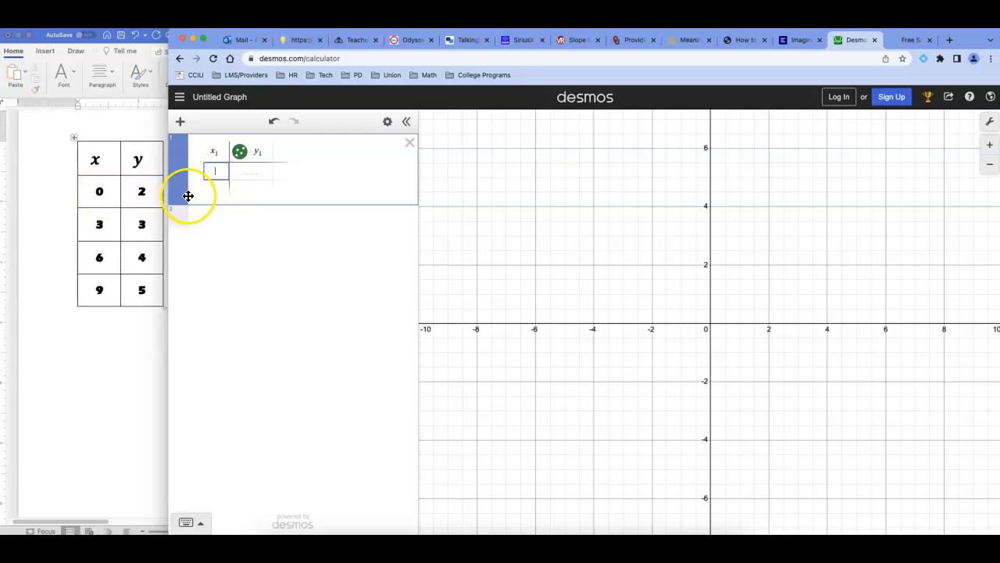
{"action": "type", "text": "0"}
{"action": "key", "text": "Tab"}
{"action": "type", "text": "2"}
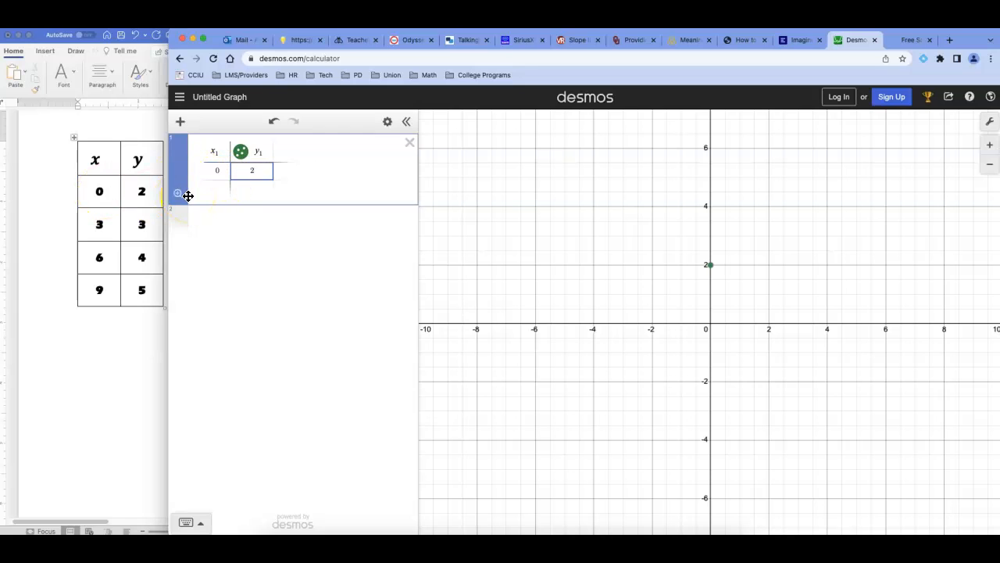
{"action": "left_click", "coordinate": [710, 266]}
Step: Add the points (3, 3), (6, 4) and (9, 5) to the table from the source document
{"action": "left_click", "coordinate": [219, 189]}
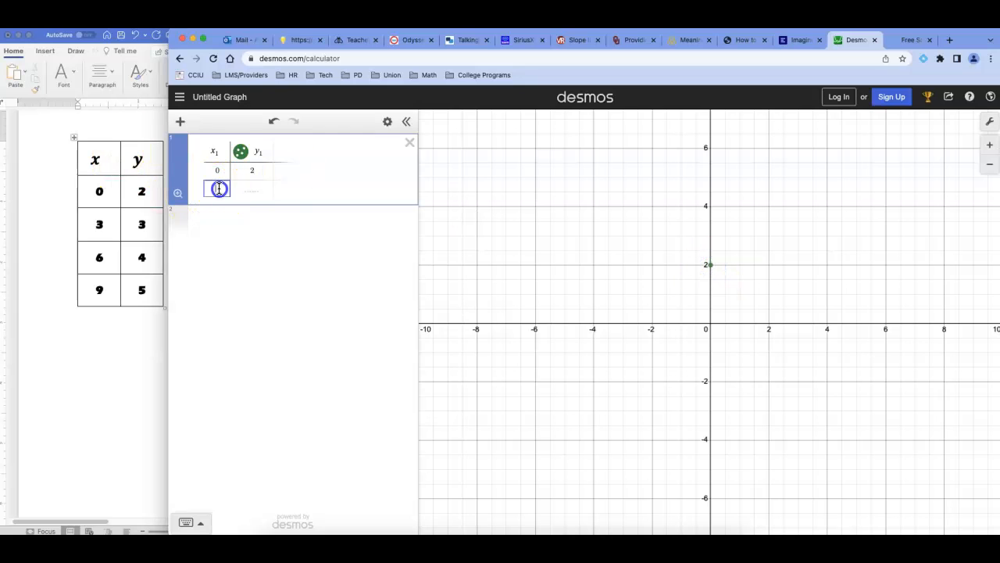
{"action": "type", "text": "3"}
{"action": "key", "text": "Tab"}
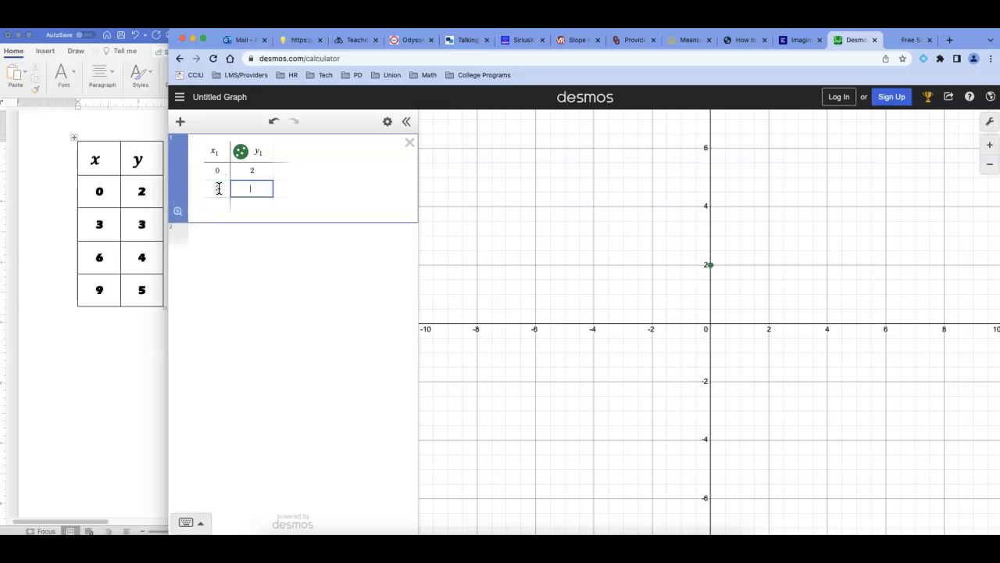
{"action": "type", "text": "3"}
{"action": "key", "text": "Tab"}
{"action": "type", "text": "6"}
{"action": "key", "text": "Tab"}
{"action": "type", "text": "4"}
{"action": "key", "text": "Tab"}
{"action": "type", "text": "9"}
{"action": "key", "text": "Tab"}
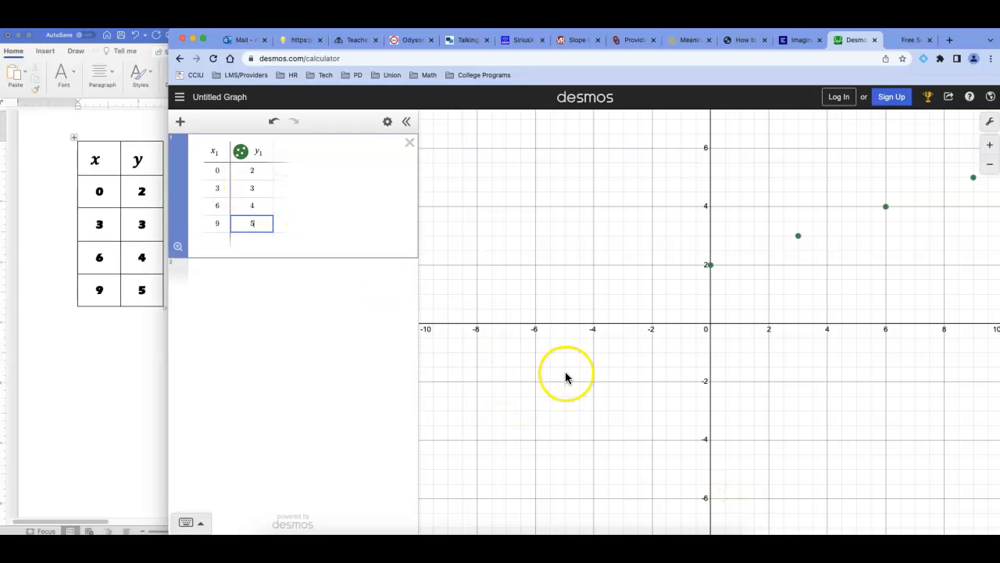
{"action": "left_click_drag", "start_coordinate": [811, 388], "coordinate": [679, 440]}
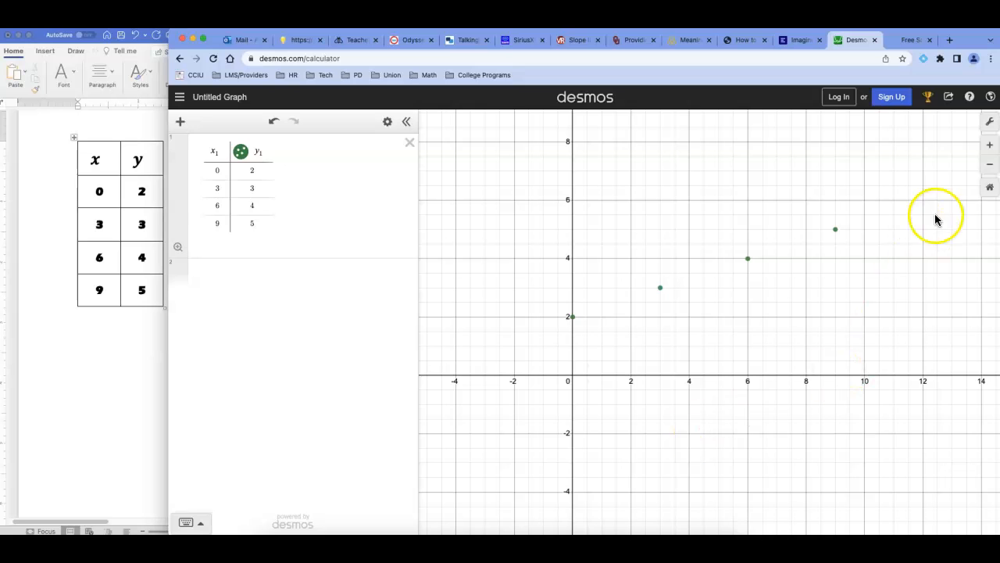
Step: Hide the graph's grid in the graph settings and show it again
{"action": "left_click", "coordinate": [990, 123]}
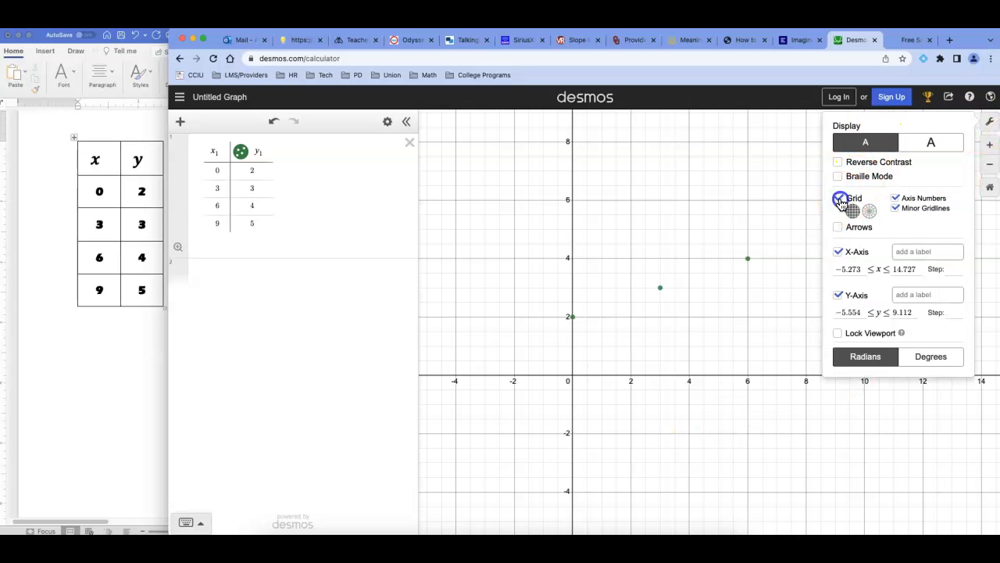
{"action": "left_click", "coordinate": [839, 200]}
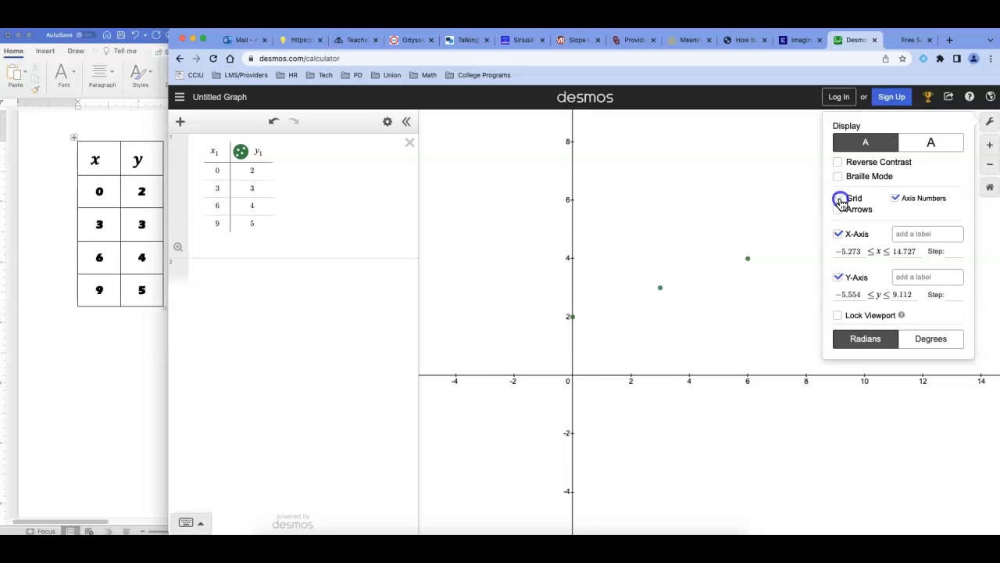
{"action": "left_click", "coordinate": [839, 199]}
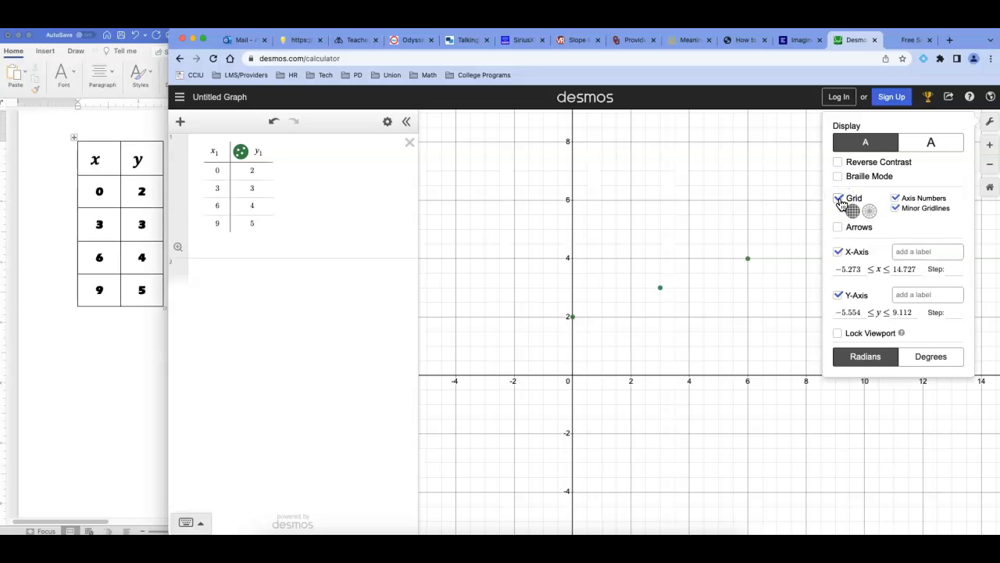
{"action": "left_click_drag", "start_coordinate": [692, 394], "coordinate": [694, 402]}
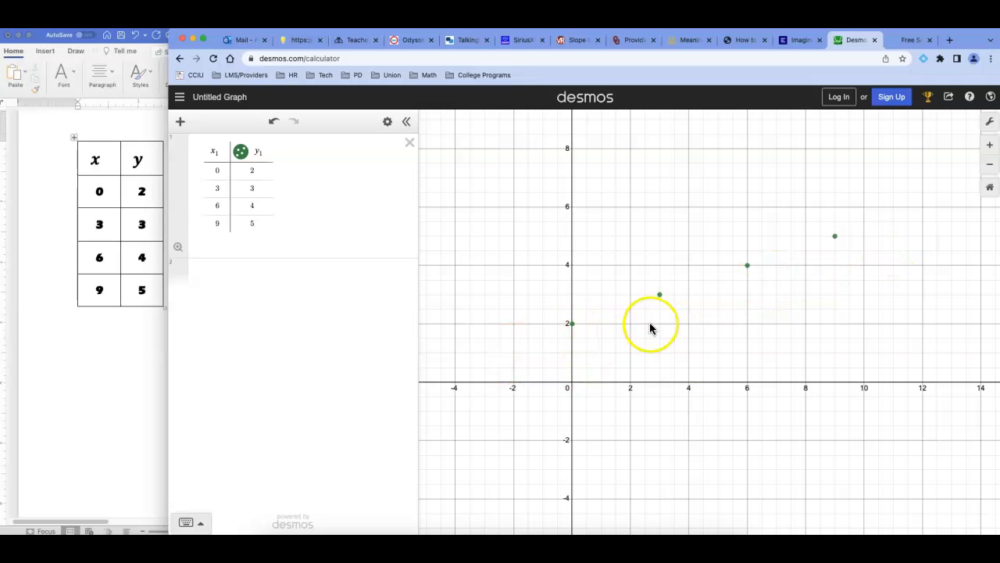
Step: Turn on Lines for the table's y column to connect the plotted points
{"action": "left_click", "coordinate": [241, 154]}
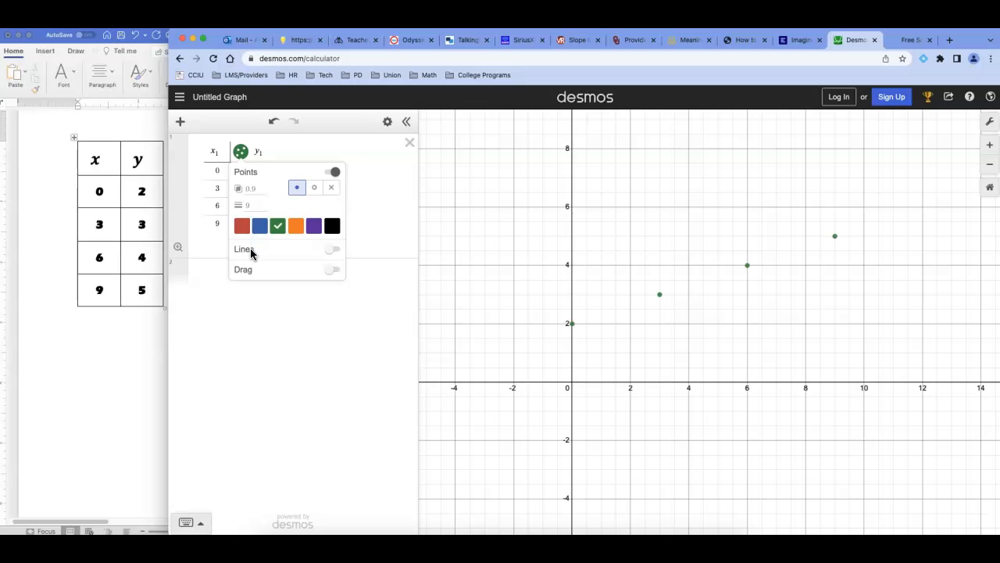
{"action": "left_click", "coordinate": [332, 250]}
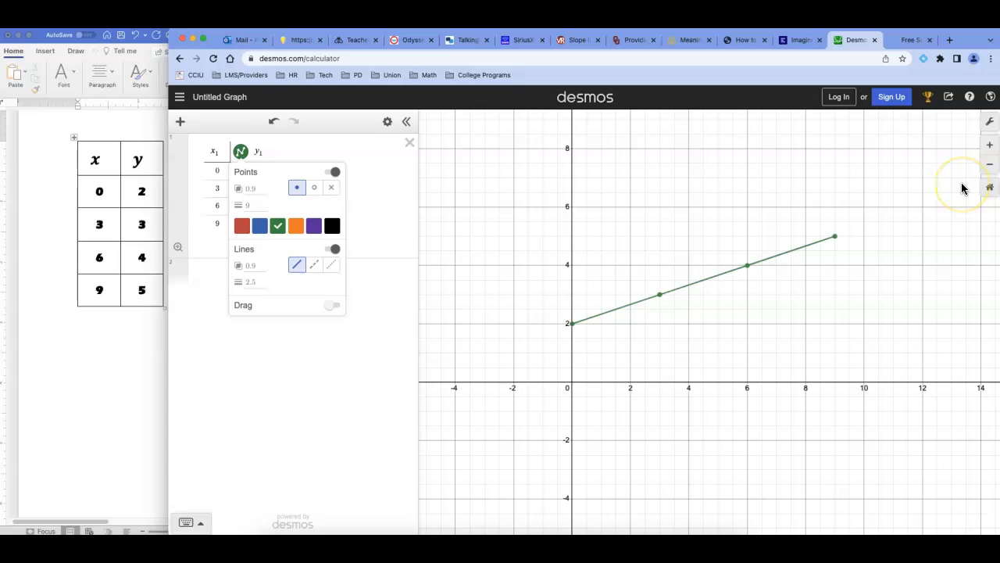
{"action": "left_click", "coordinate": [211, 238]}
Step: Extend the table's x column with the values 12, 15 and 18
{"action": "left_click", "coordinate": [217, 229]}
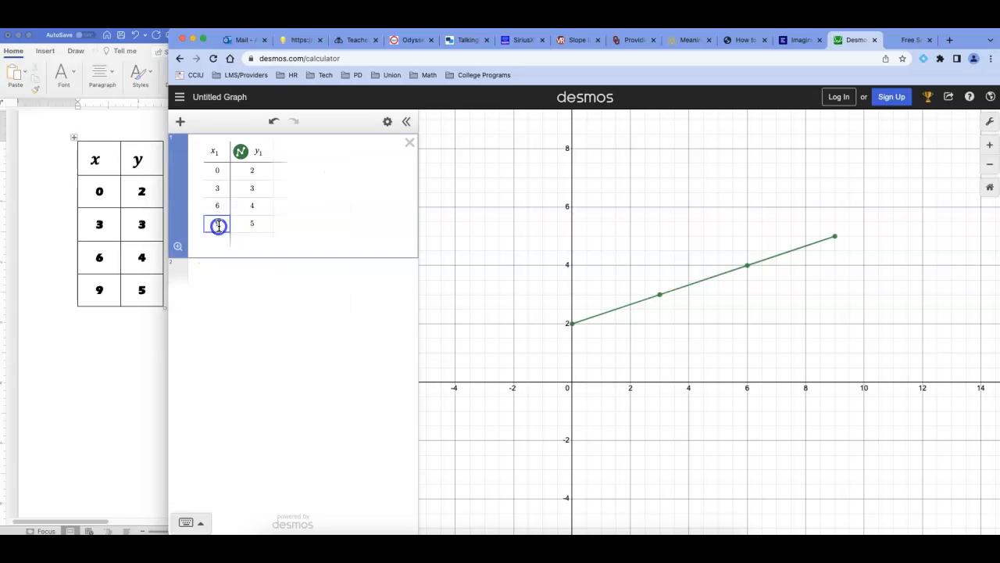
{"action": "left_click", "coordinate": [216, 239]}
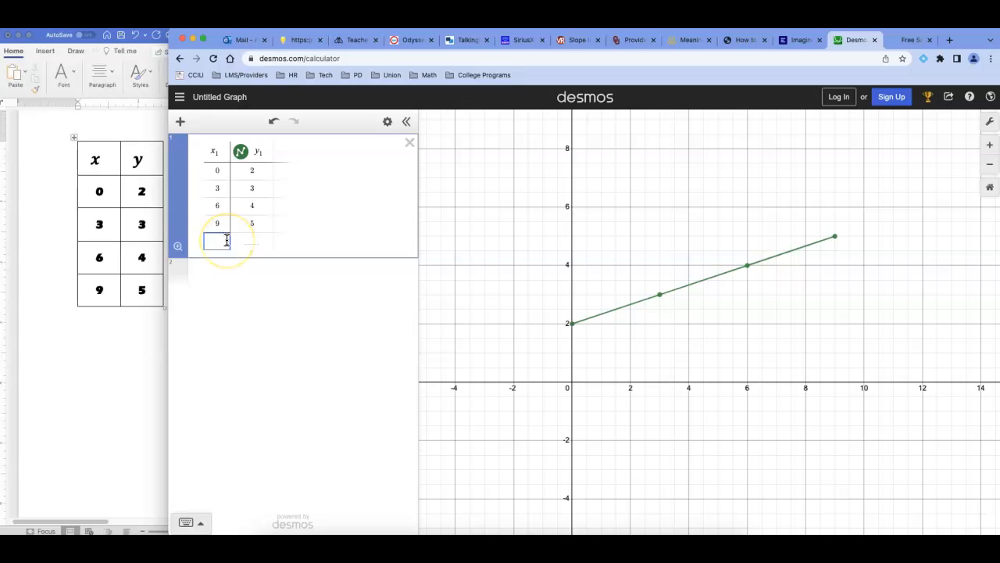
{"action": "type", "text": "12"}
{"action": "key", "text": "Return"}
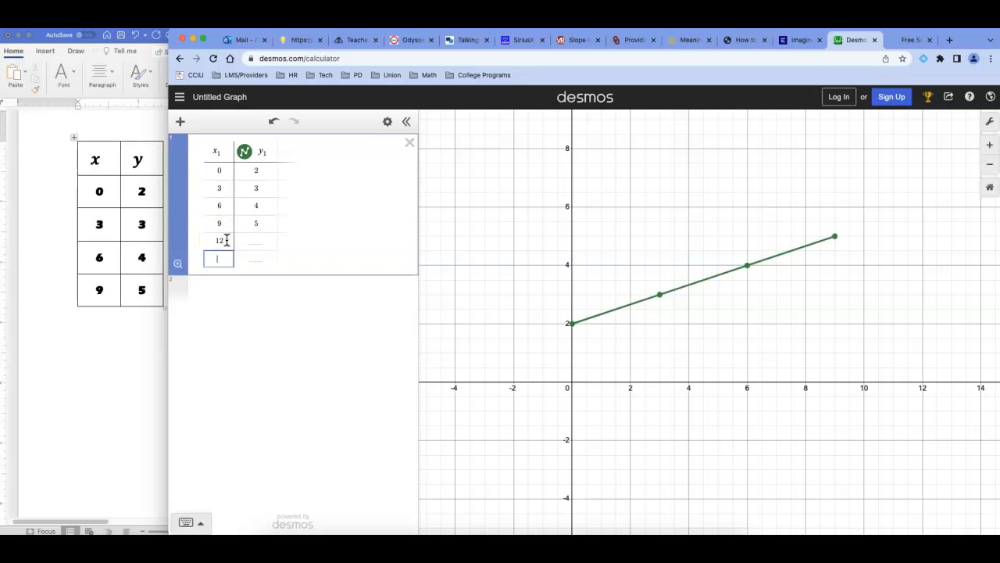
{"action": "type", "text": "15"}
{"action": "key", "text": "Return"}
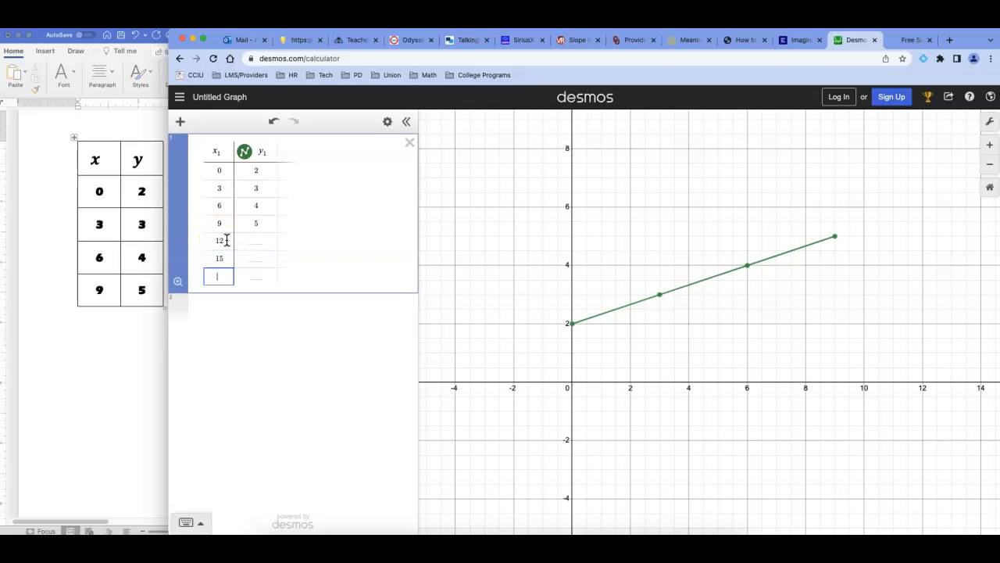
{"action": "type", "text": "18"}
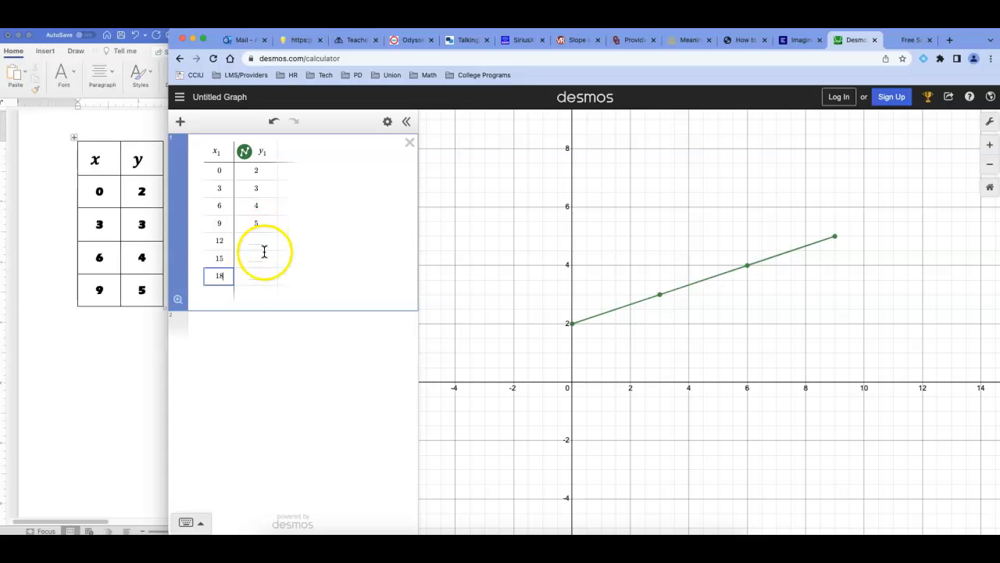
Step: Fill in the y values 6, 7 and 8 for the rows with x = 12, 15 and 18
{"action": "left_click", "coordinate": [261, 242]}
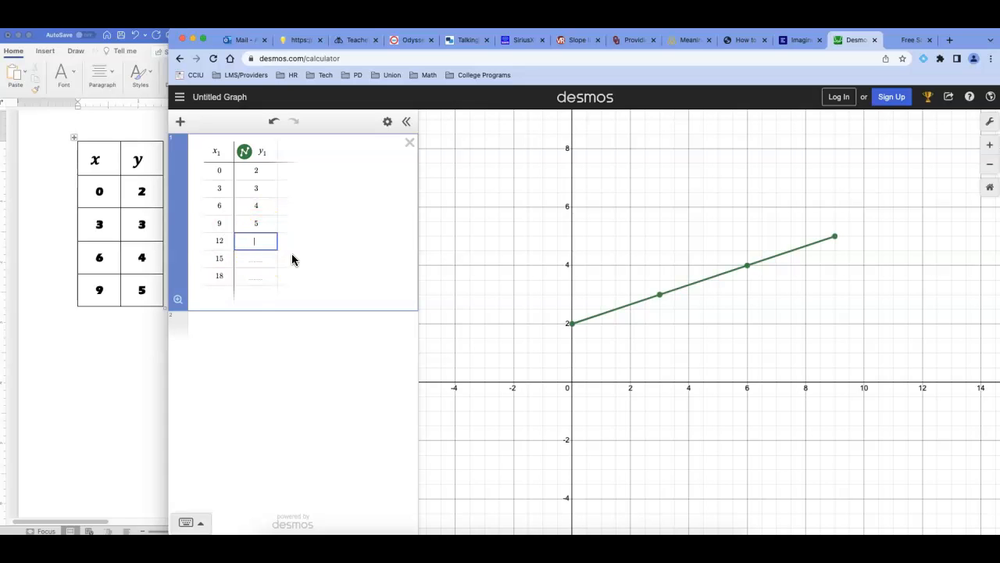
{"action": "type", "text": "6"}
{"action": "key", "text": "Return"}
{"action": "type", "text": "7"}
{"action": "key", "text": "Return"}
{"action": "type", "text": "8"}
{"action": "left_click_drag", "start_coordinate": [822, 449], "coordinate": [685, 442]}
{"action": "scroll", "coordinate": [696, 476], "scroll_direction": "up", "scroll_amount": 1}
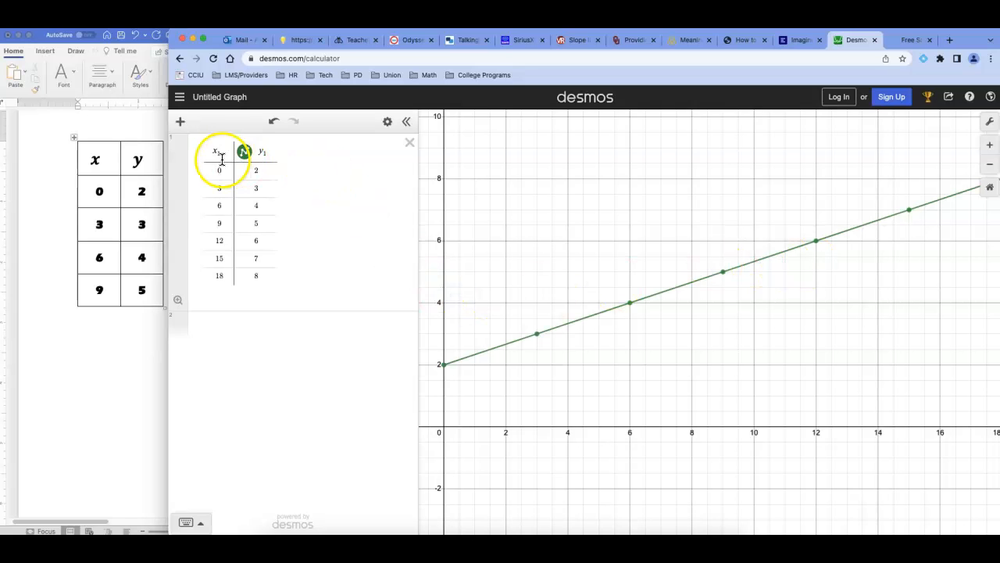
Step: Delete the existing table and create a new one containing only the points (0, 2) and (3, 3)
{"action": "left_click", "coordinate": [408, 149]}
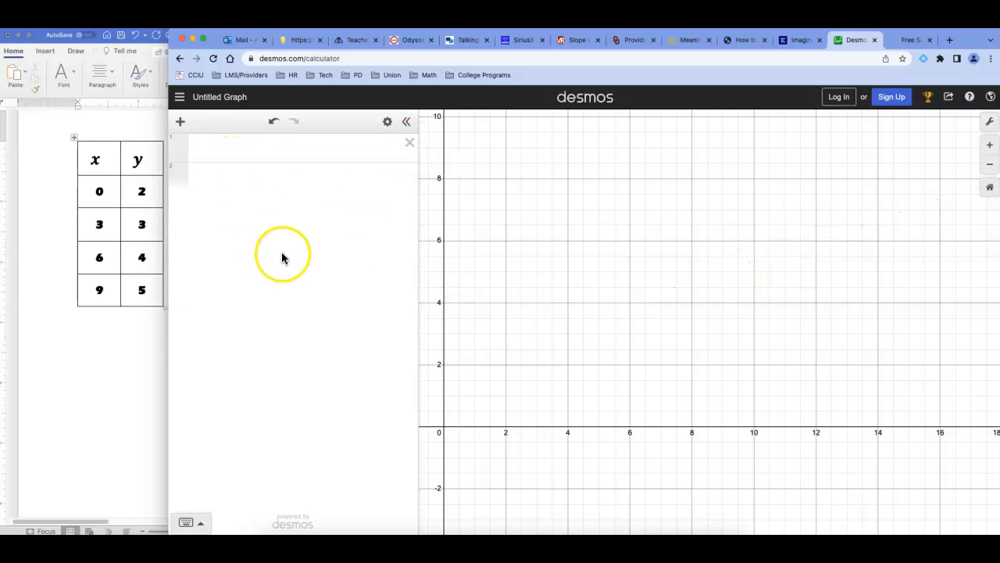
{"action": "left_click", "coordinate": [181, 122]}
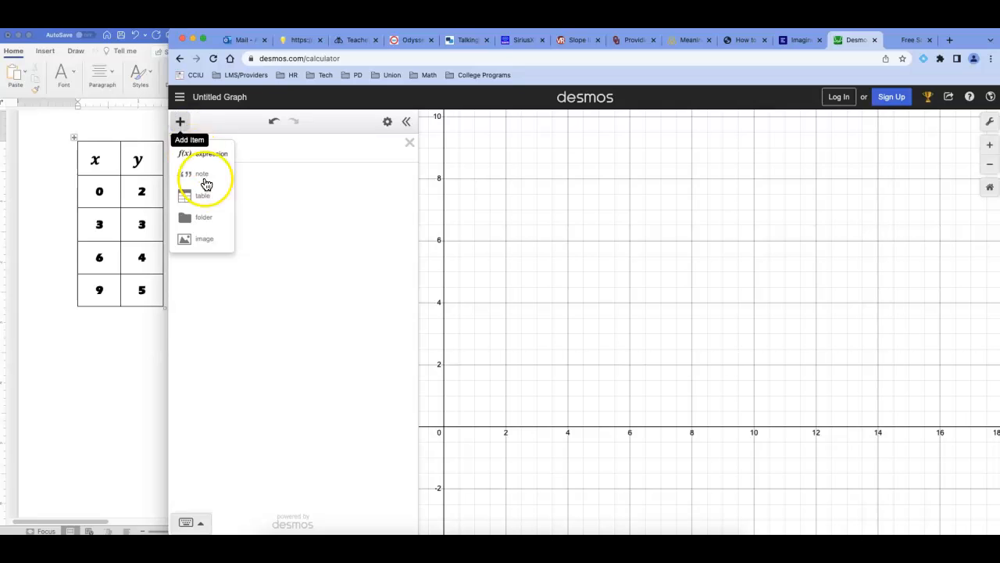
{"action": "left_click", "coordinate": [210, 196]}
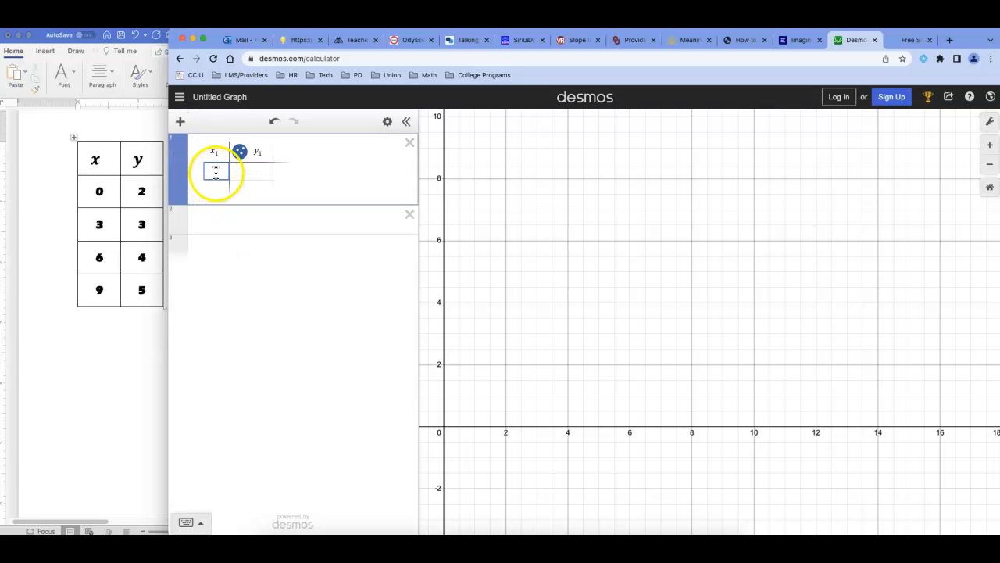
{"action": "type", "text": "0"}
{"action": "key", "text": "Tab"}
{"action": "type", "text": "2"}
{"action": "key", "text": "Tab"}
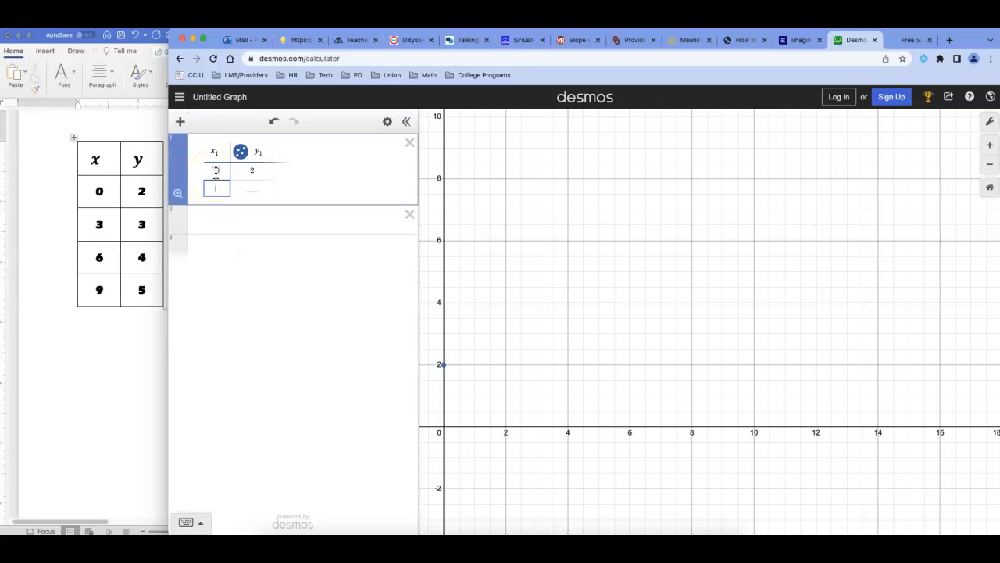
{"action": "type", "text": "3"}
{"action": "key", "text": "Tab"}
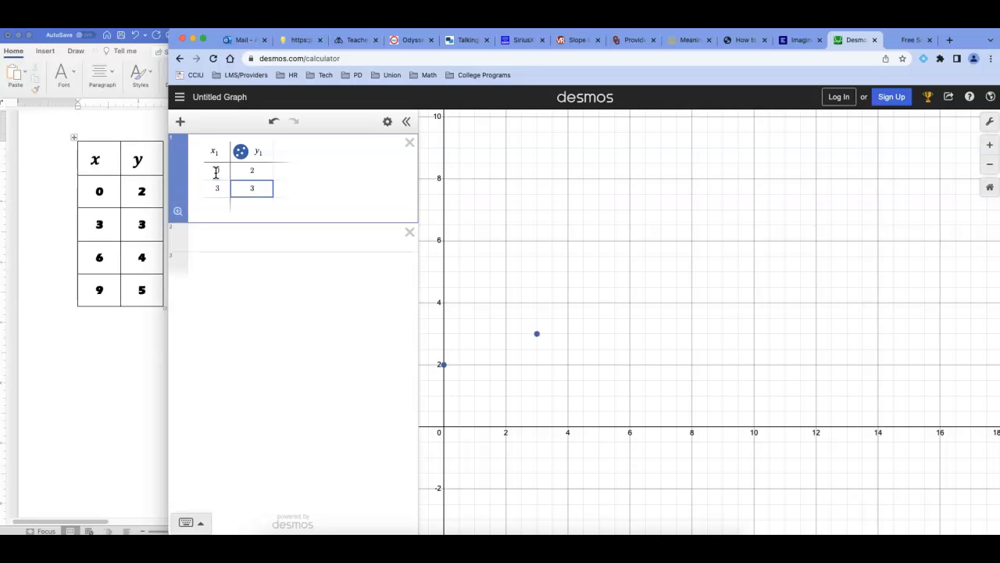
Step: Connect the new table's two points by turning on Lines for its y column
{"action": "left_click", "coordinate": [241, 152]}
{"action": "left_click", "coordinate": [243, 153]}
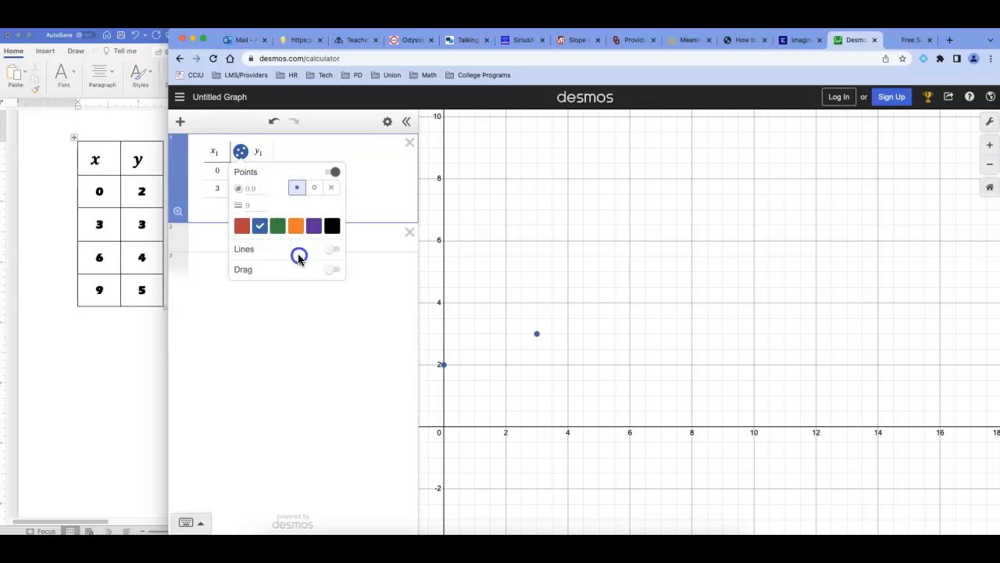
{"action": "left_click", "coordinate": [333, 251]}
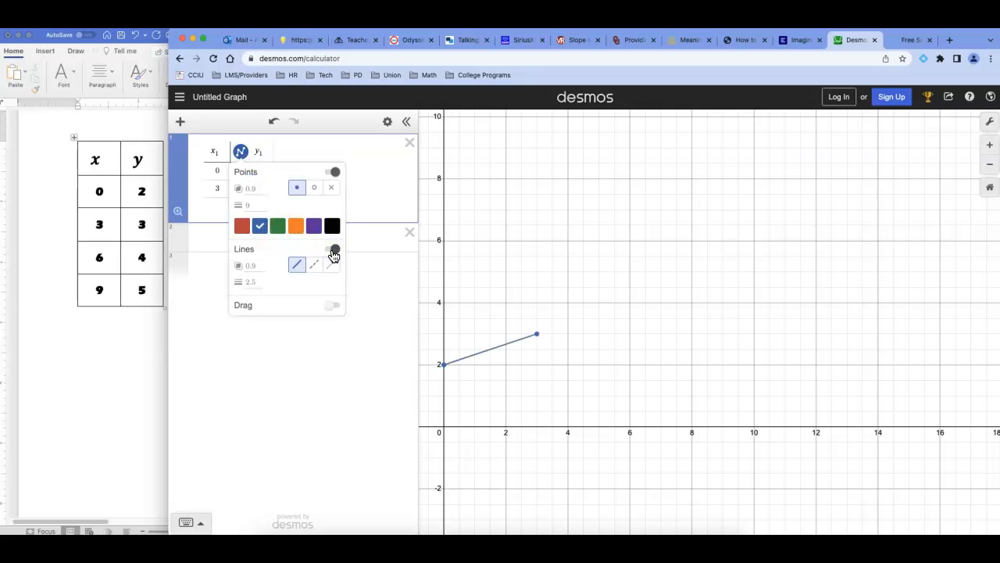